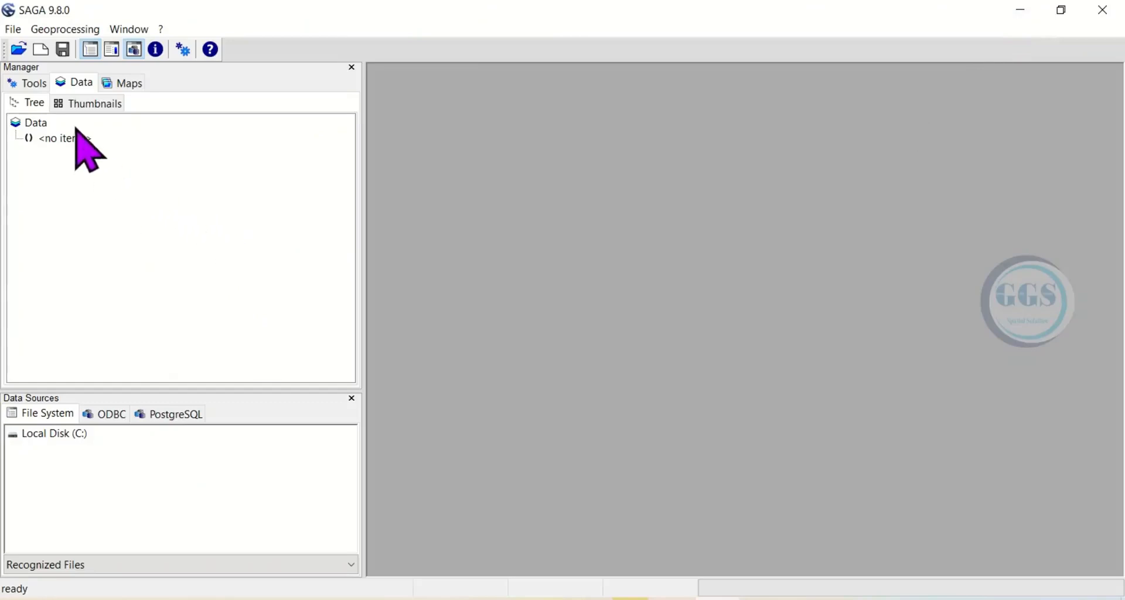
# Open the abia rivers, boundary, railroads, towns and roads shapefiles together from the ABIA folder.
pyautogui.click(13, 30)
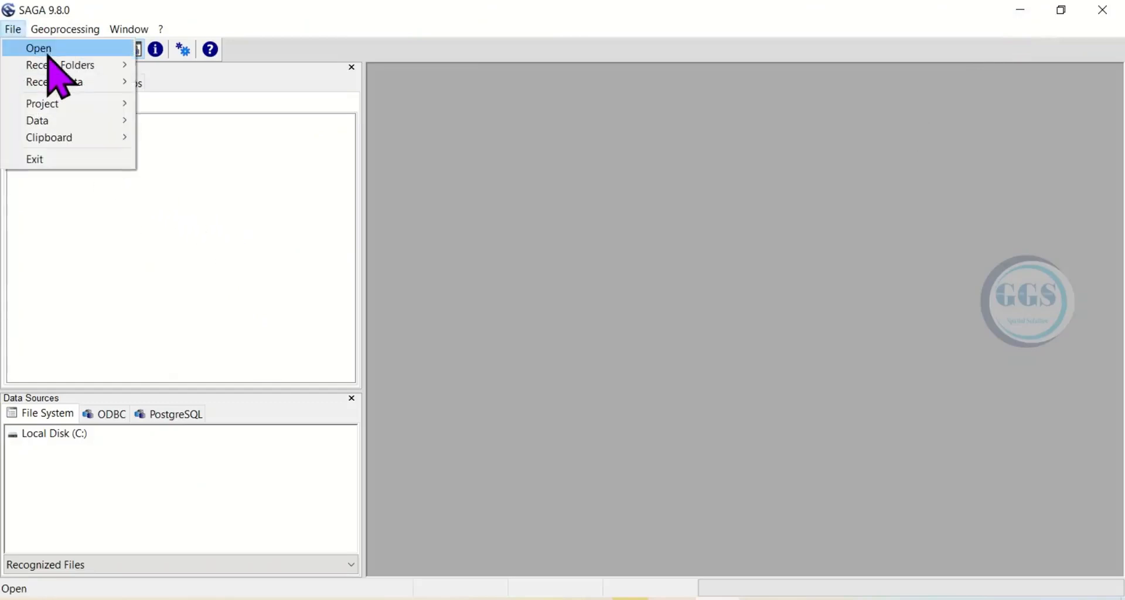
pyautogui.click(47, 52)
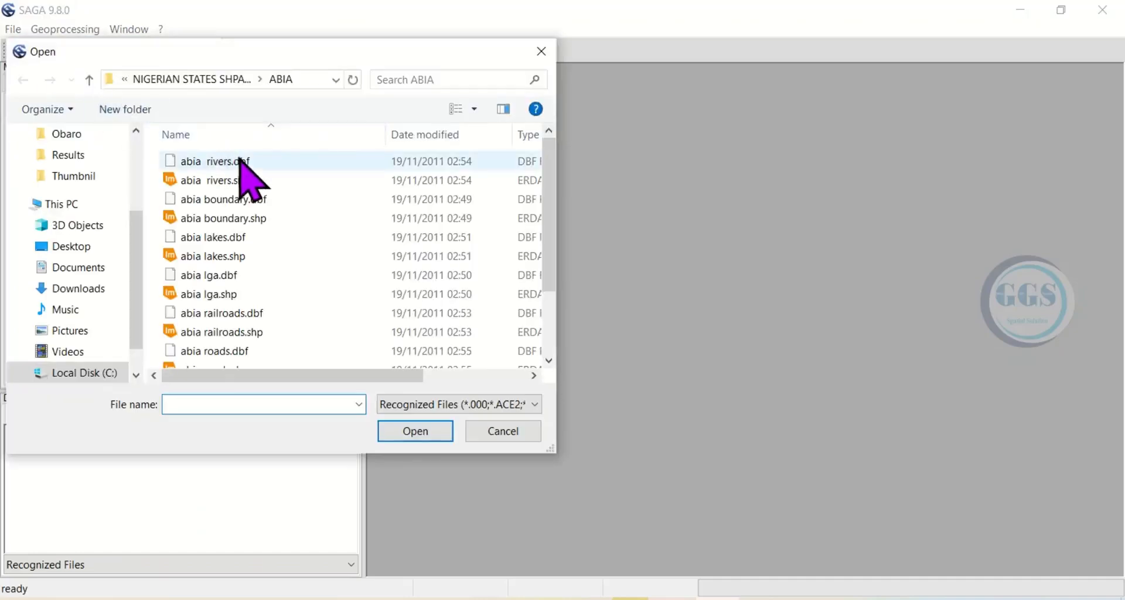
pyautogui.click(205, 183)
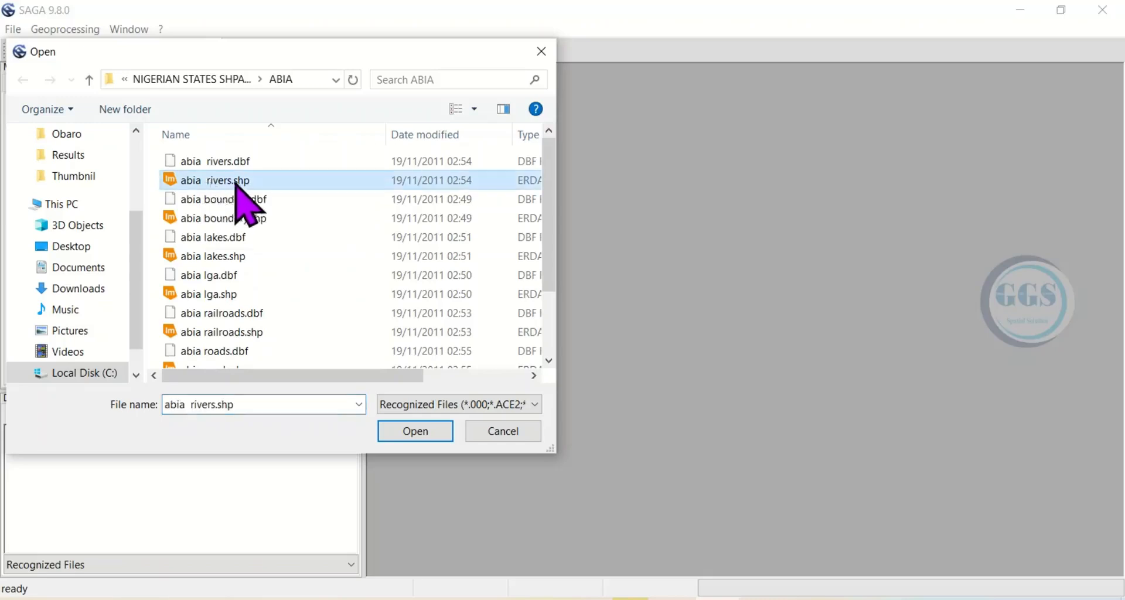
pyautogui.keyDown('ctrl'); pyautogui.click(219, 220); pyautogui.keyUp('ctrl')
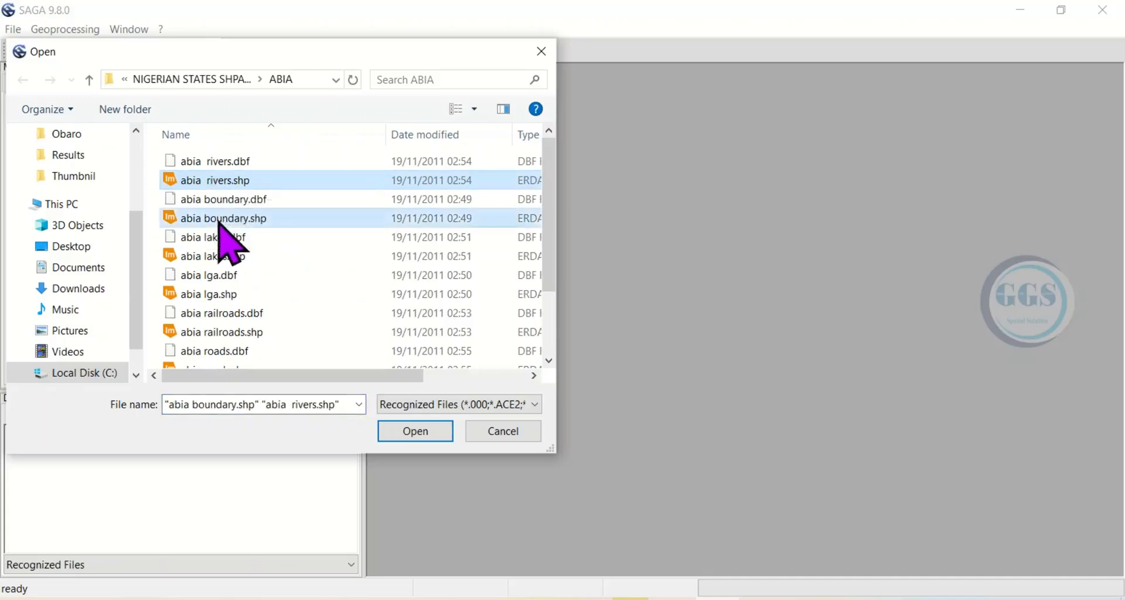
pyautogui.keyDown('ctrl'); pyautogui.click(224, 333); pyautogui.keyUp('ctrl')
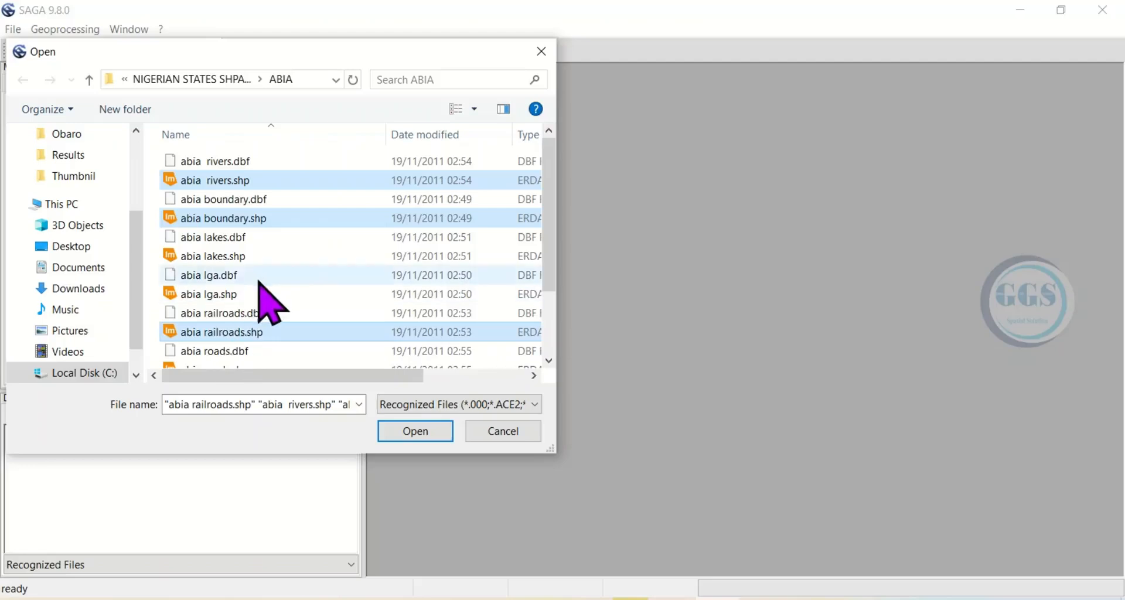
pyautogui.scroll(-2, 264, 304)
pyautogui.scroll(1, 261, 297)
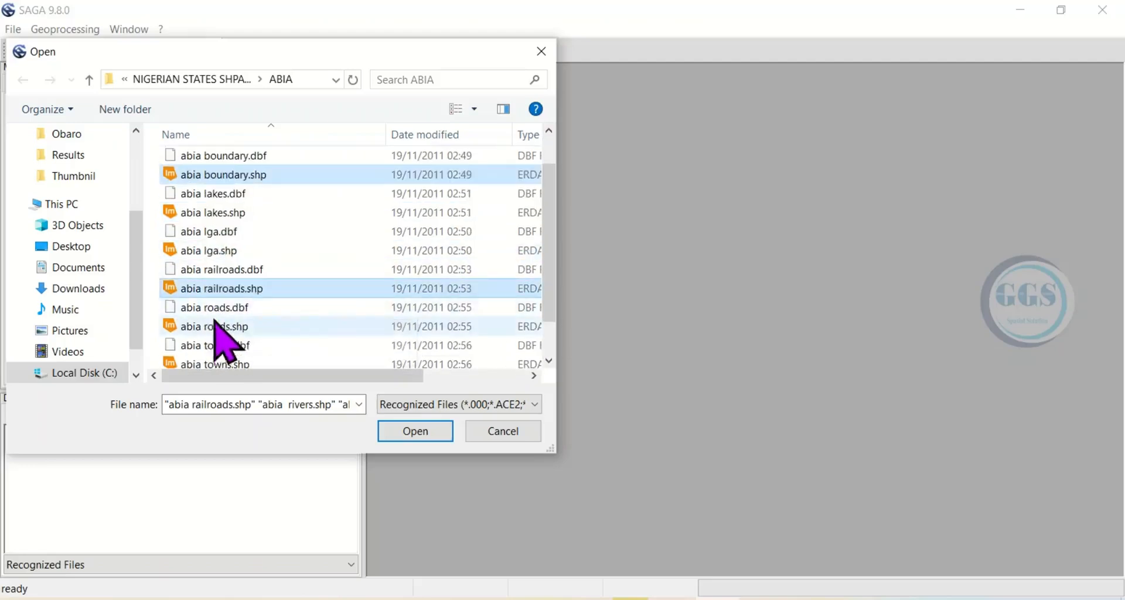
pyautogui.scroll(-1, 228, 347)
pyautogui.keyDown('ctrl'); pyautogui.click(228, 319); pyautogui.keyUp('ctrl')
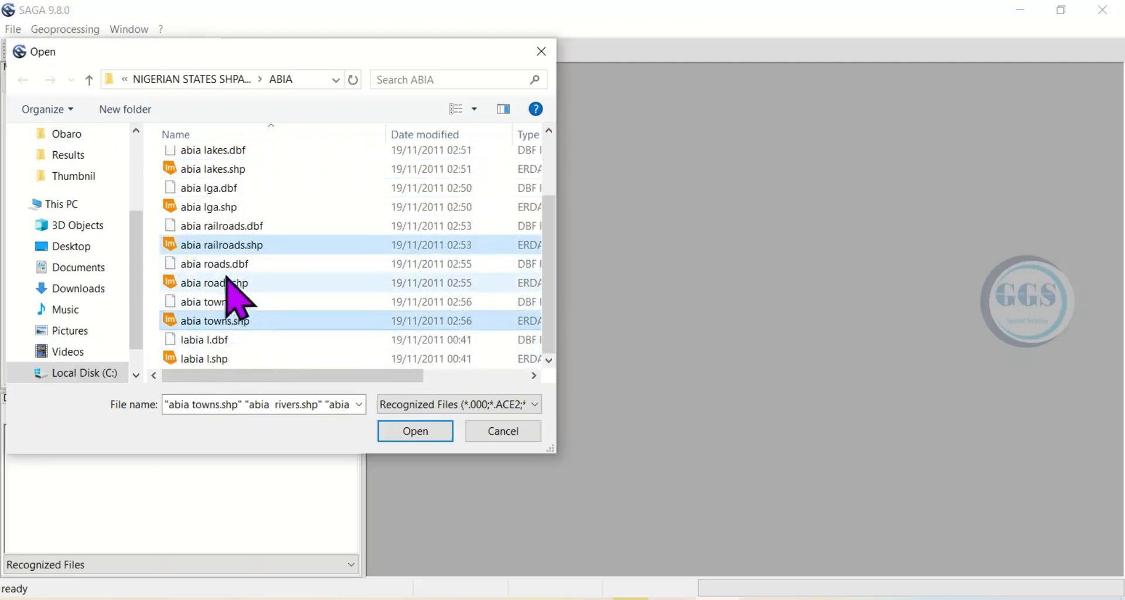
pyautogui.keyDown('ctrl'); pyautogui.click(227, 284); pyautogui.keyUp('ctrl')
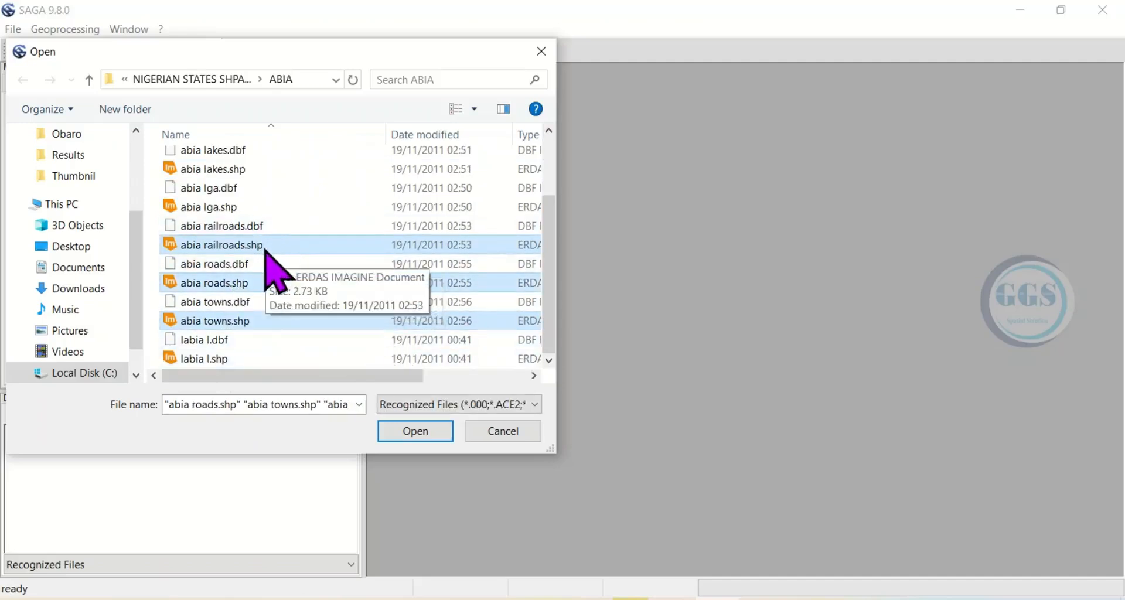
pyautogui.scroll(2, 271, 269)
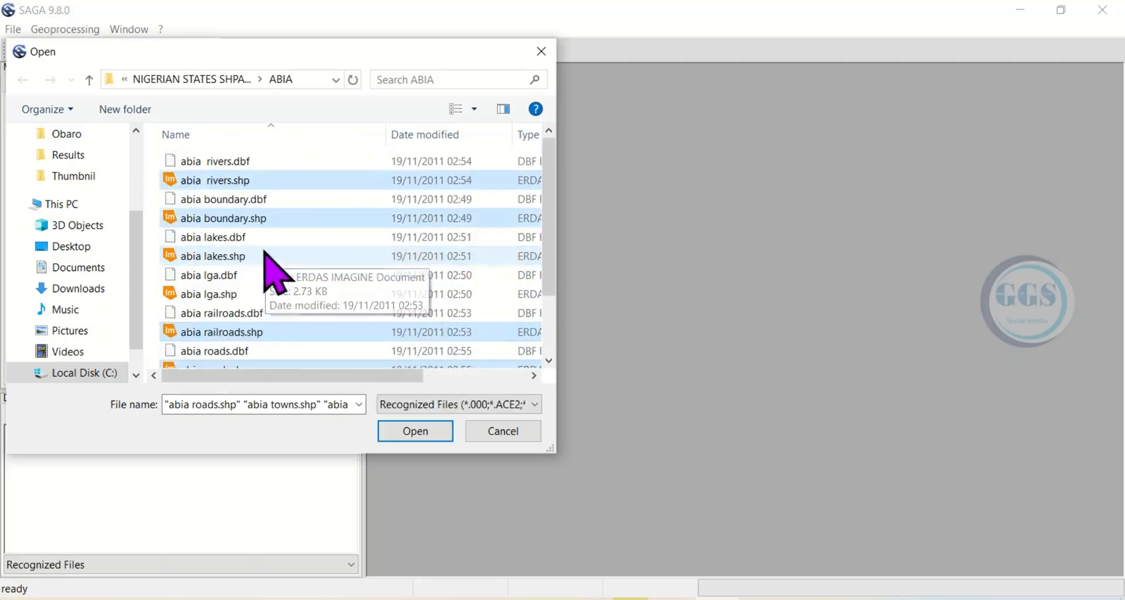
pyautogui.click(417, 436)
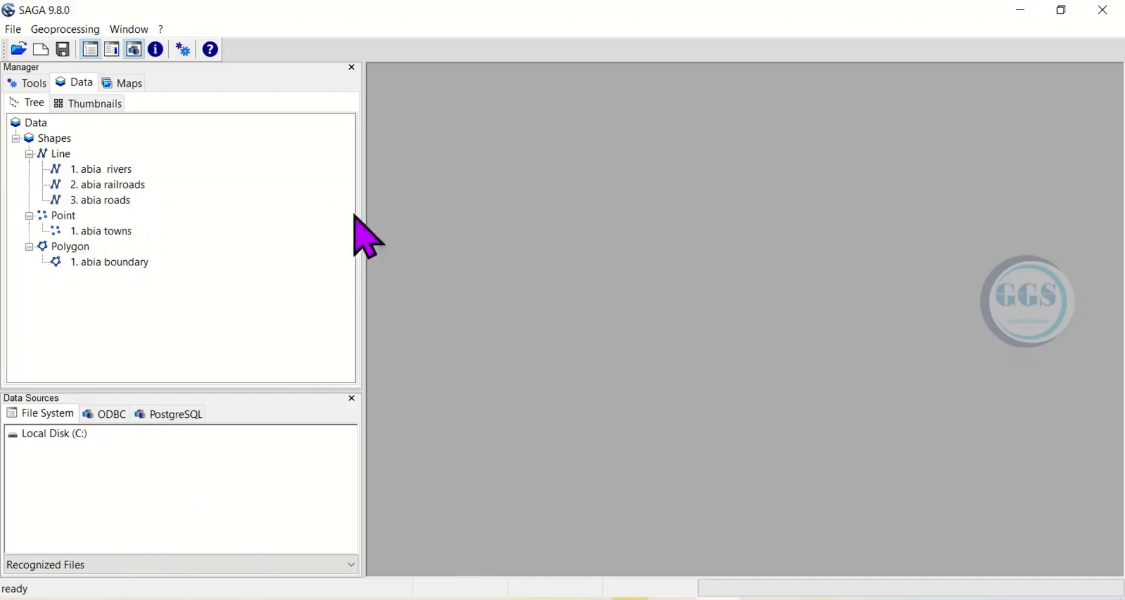
# Display the abia boundary polygon in a map and add the abia towns points to that same map.
pyautogui.click(124, 263)
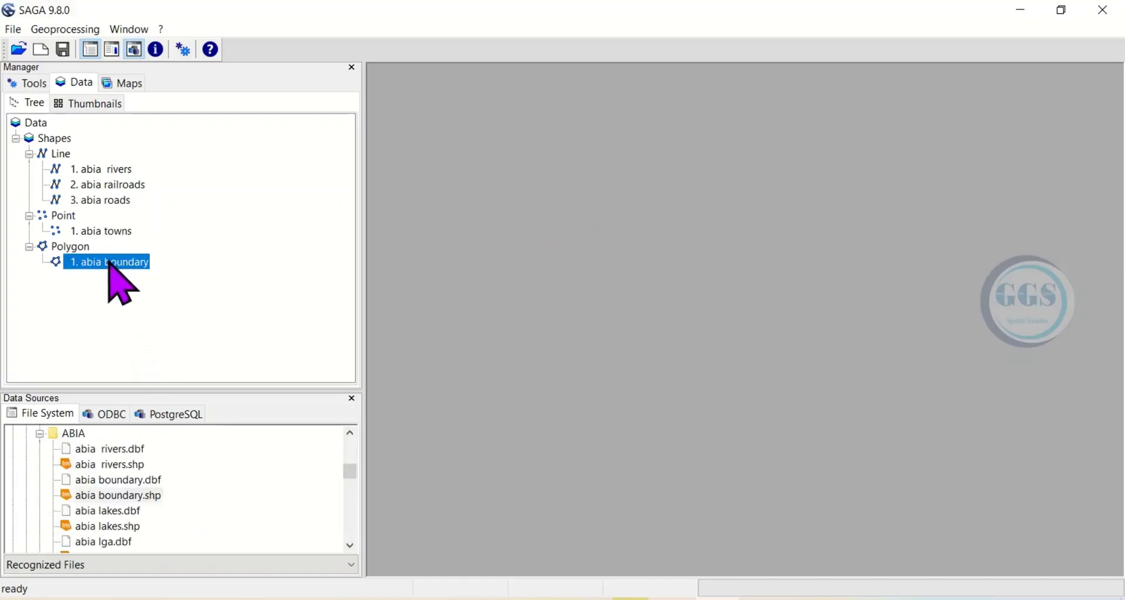
pyautogui.doubleClick(109, 263)
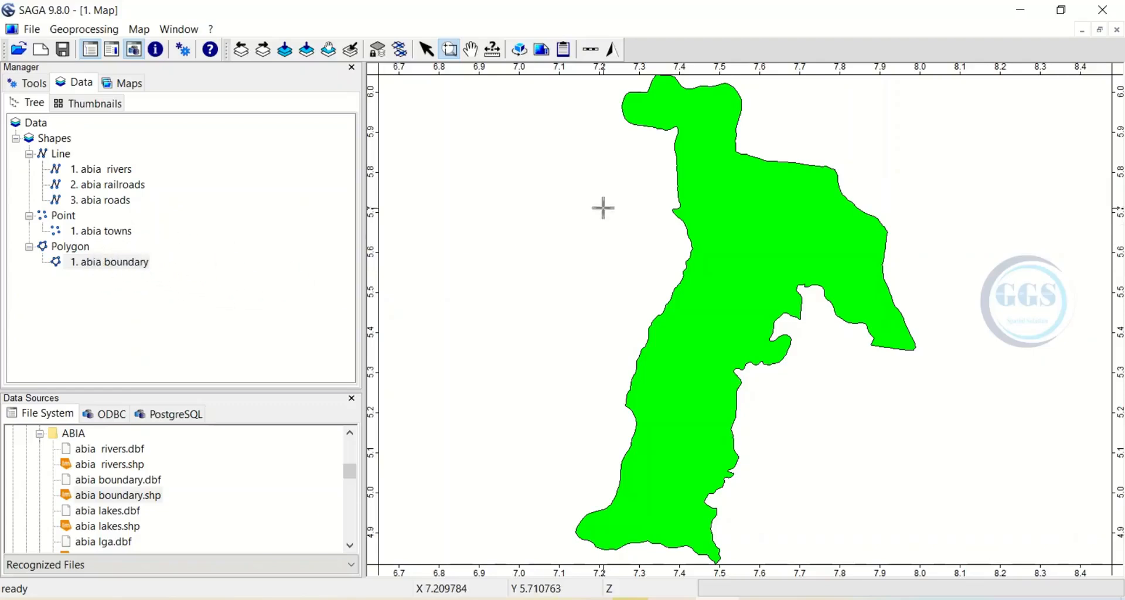
pyautogui.doubleClick(115, 233)
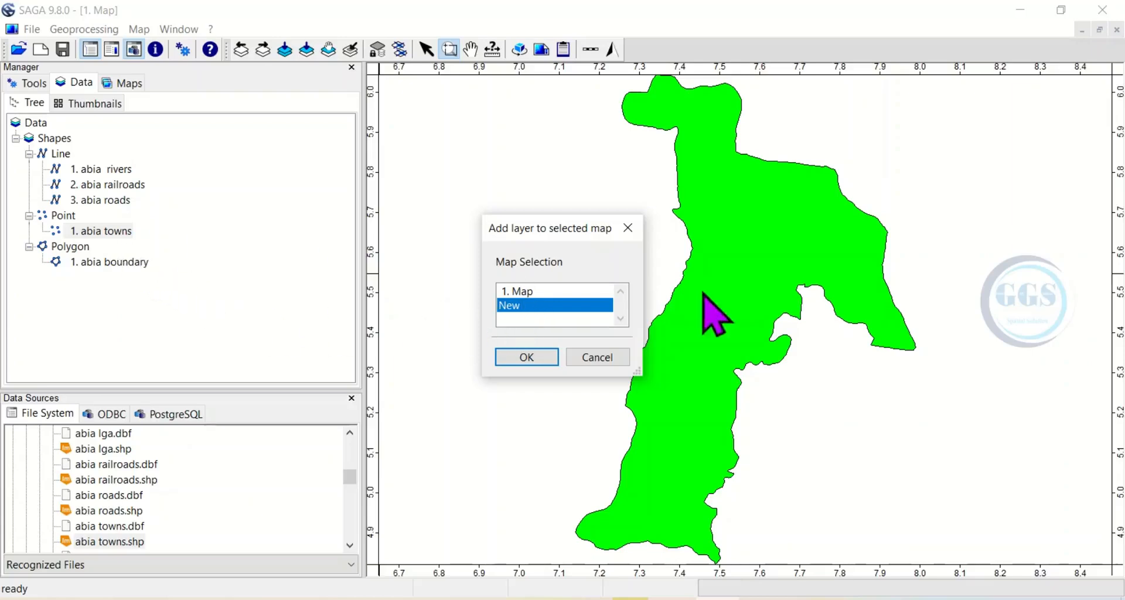
pyautogui.click(522, 291)
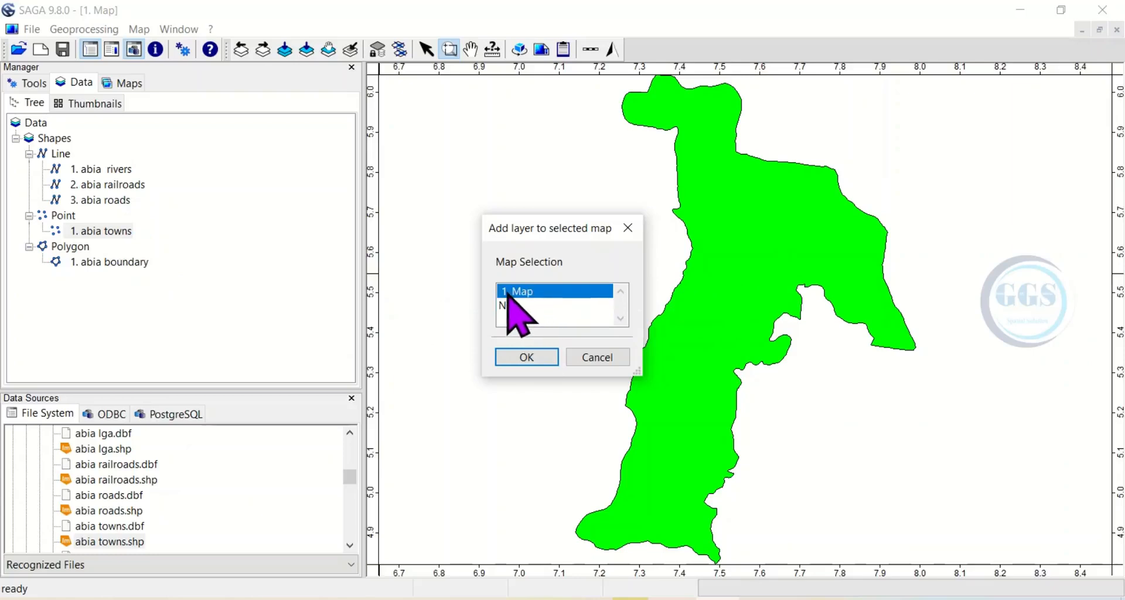
pyautogui.click(531, 357)
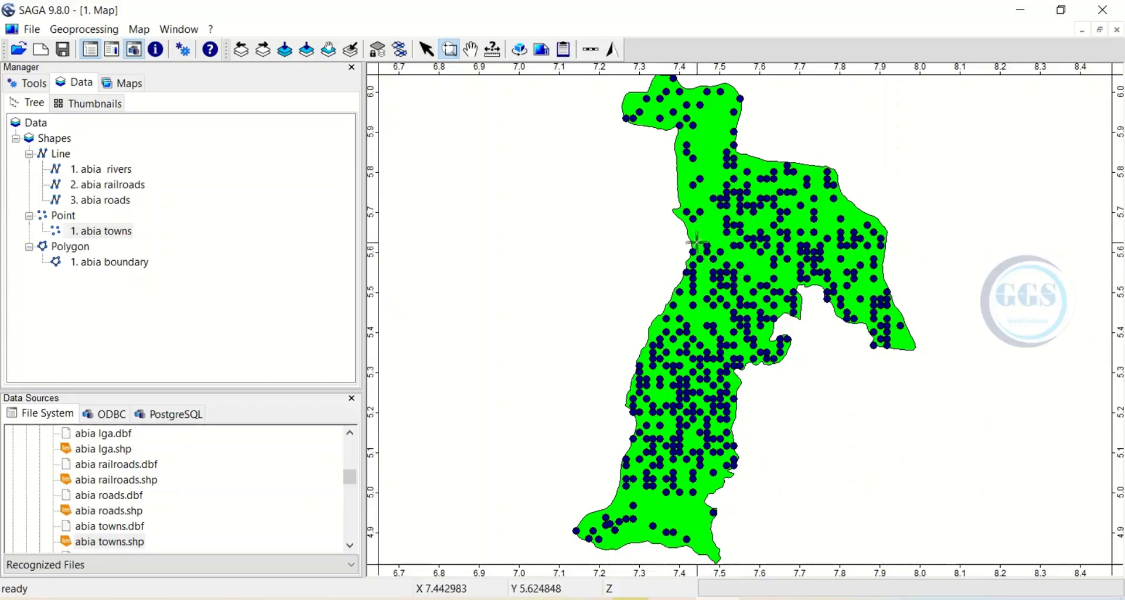
# Add the abia railroads and abia roads line layers to 1. Map.
pyautogui.click(110, 185)
pyautogui.doubleClick(108, 187)
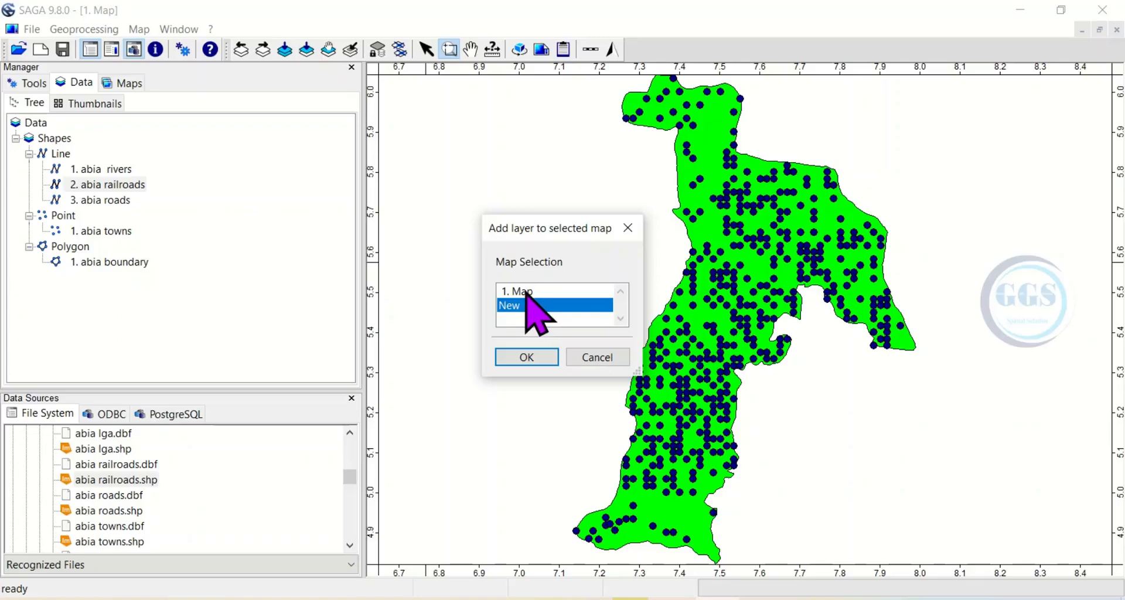
pyautogui.click(533, 291)
pyautogui.click(532, 357)
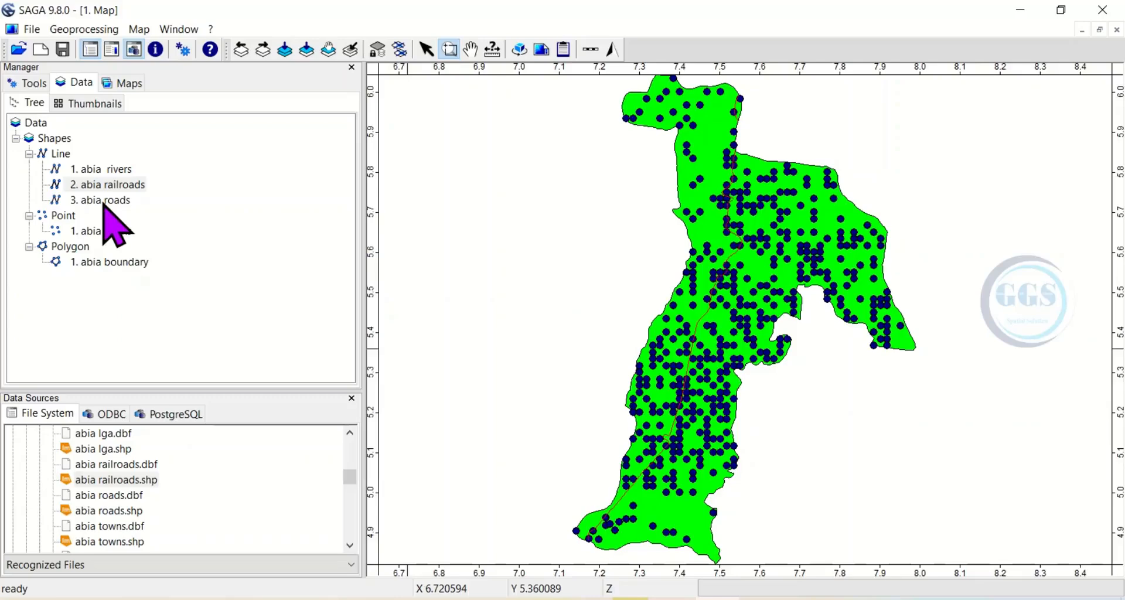
pyautogui.doubleClick(104, 201)
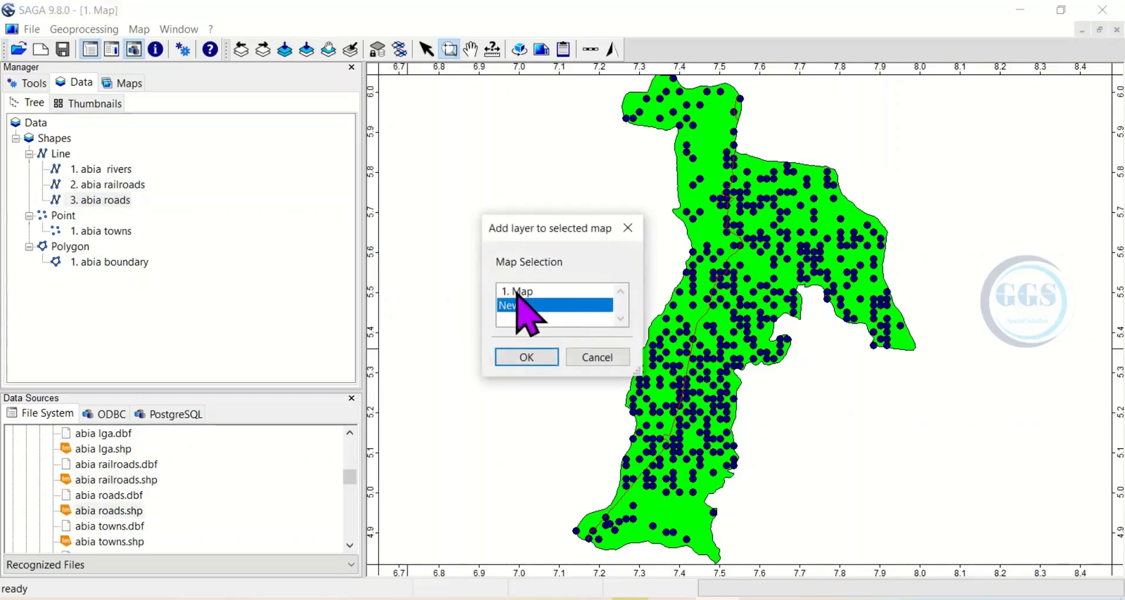
pyautogui.click(519, 291)
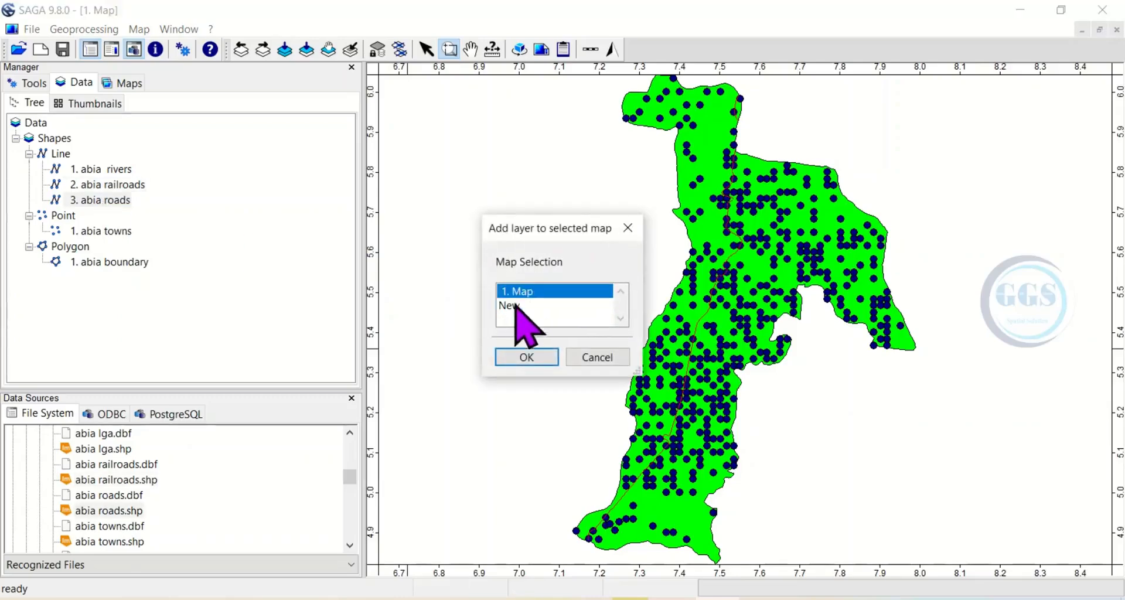
pyautogui.click(525, 357)
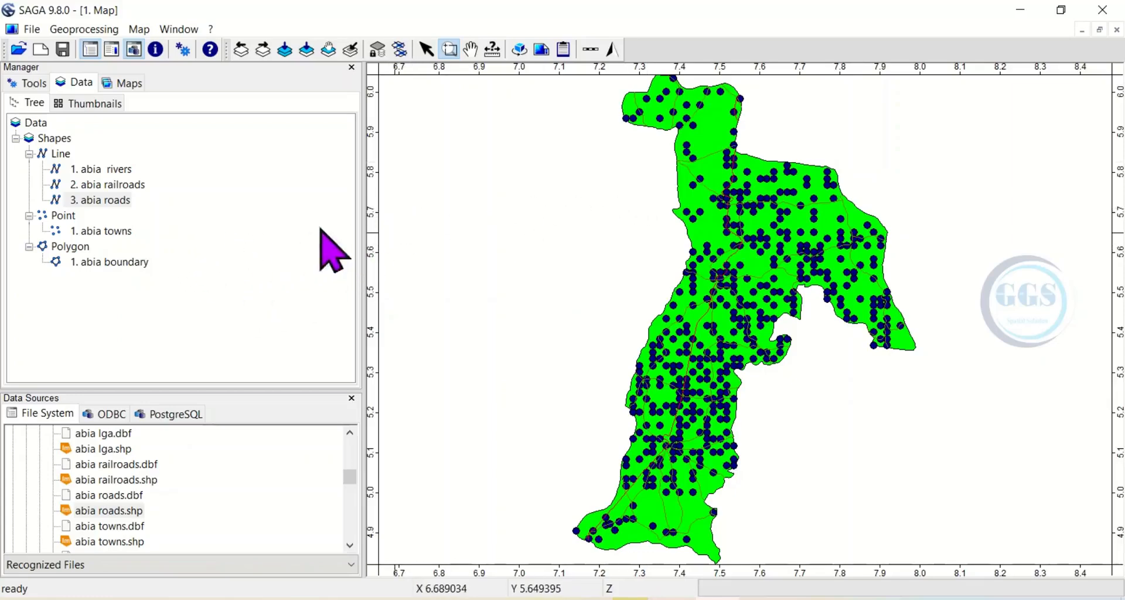
# Display the abia rivers layer in a new map and restore the maximized map windows to floating size.
pyautogui.doubleClick(106, 170)
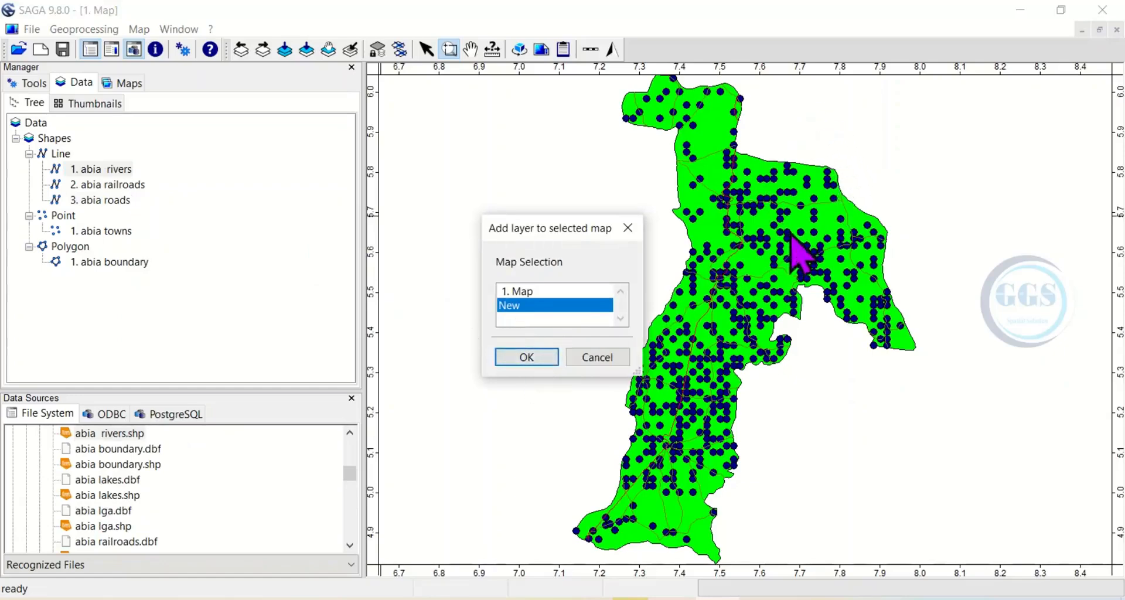
pyautogui.click(530, 362)
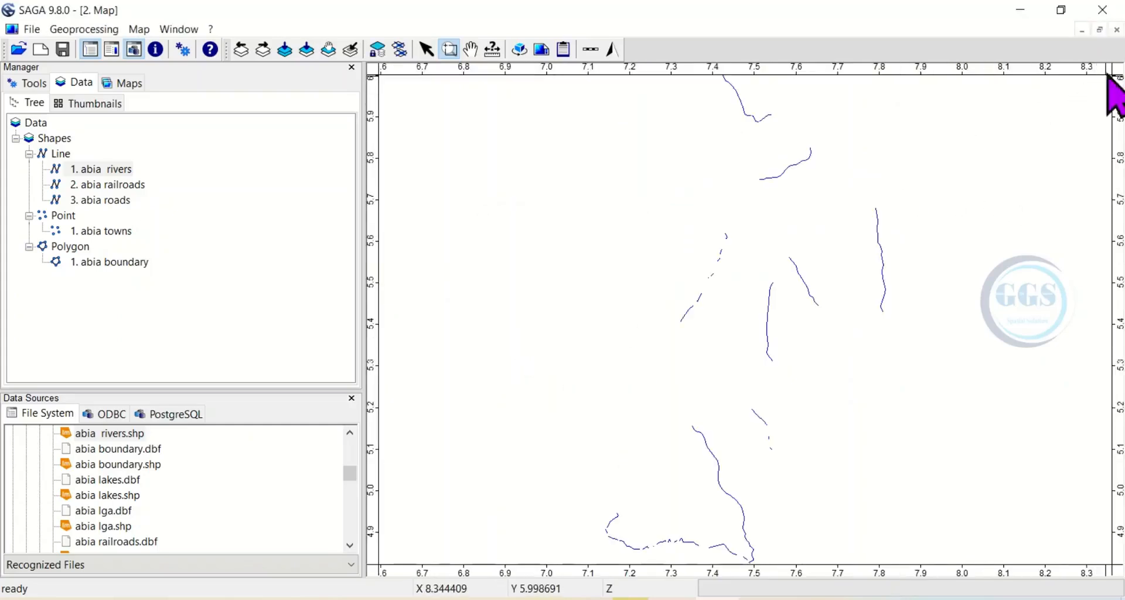
pyautogui.click(1099, 30)
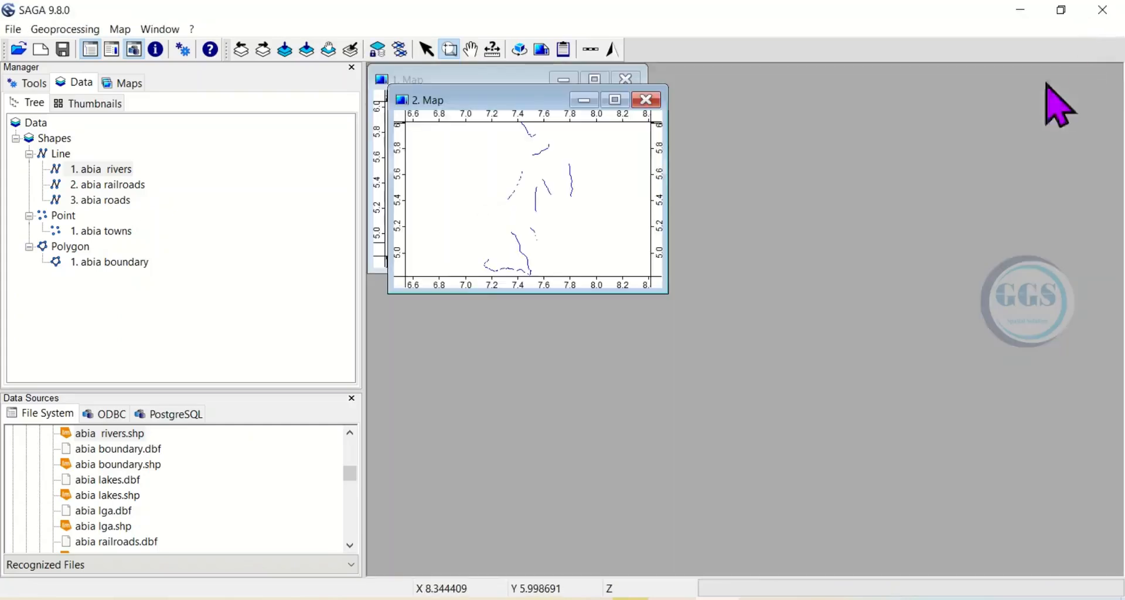
# Arrange the 1. Map and 2. Map windows side by side and enlarge both of them.
pyautogui.moveTo(489, 98); pyautogui.dragTo(834, 105)
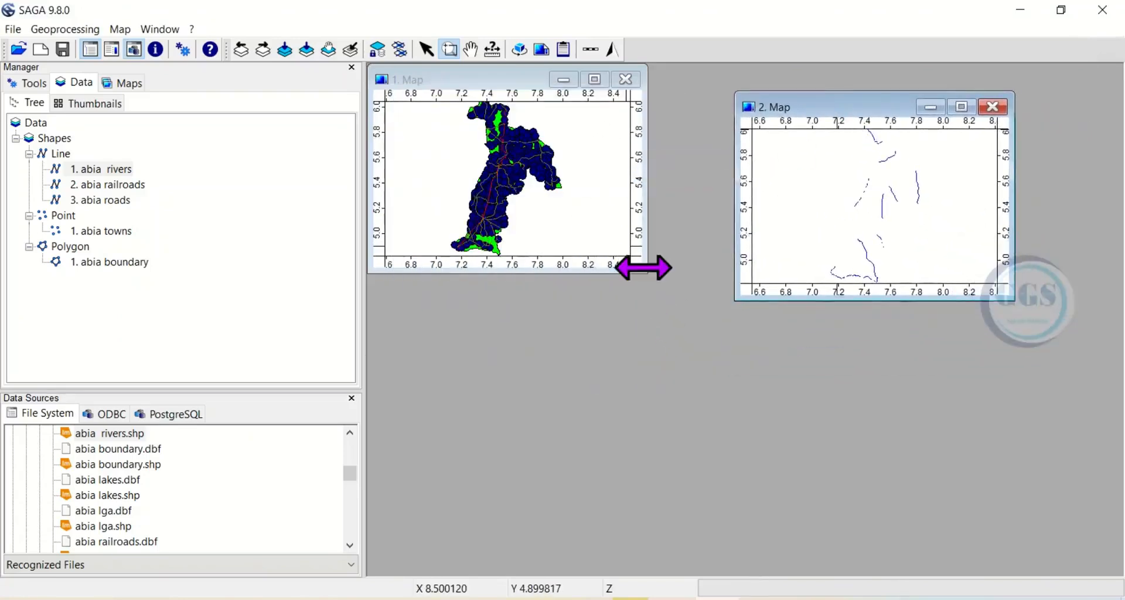
pyautogui.moveTo(648, 268); pyautogui.dragTo(746, 418)
pyautogui.click(831, 223)
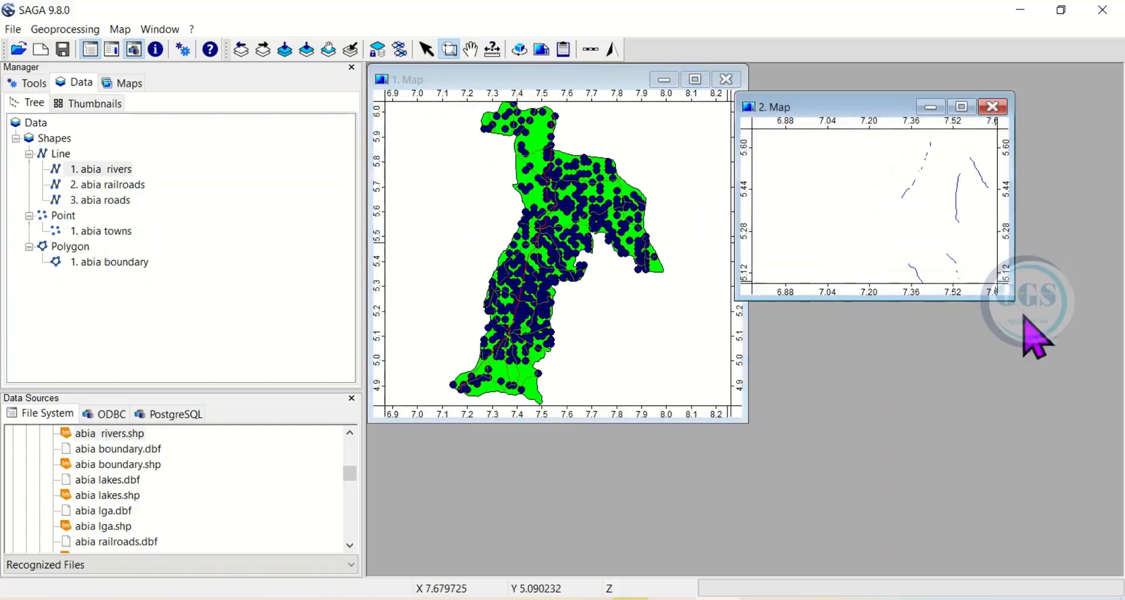
pyautogui.moveTo(1012, 298); pyautogui.dragTo(1085, 394)
pyautogui.moveTo(846, 113); pyautogui.dragTo(880, 94)
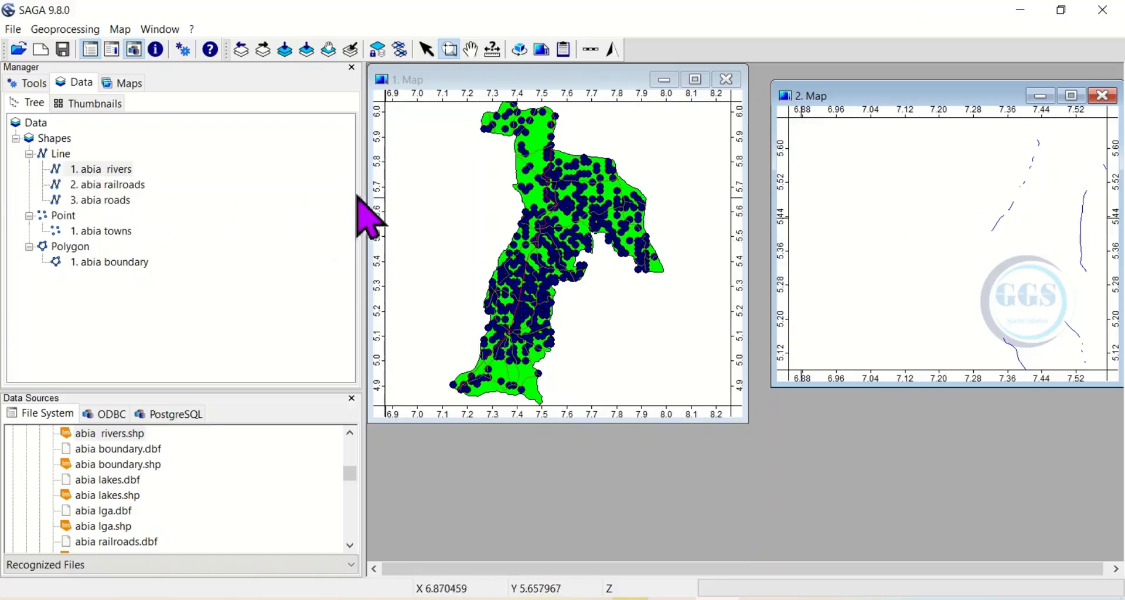
# Add the abia rivers line layer to 1. Map as well.
pyautogui.doubleClick(121, 170)
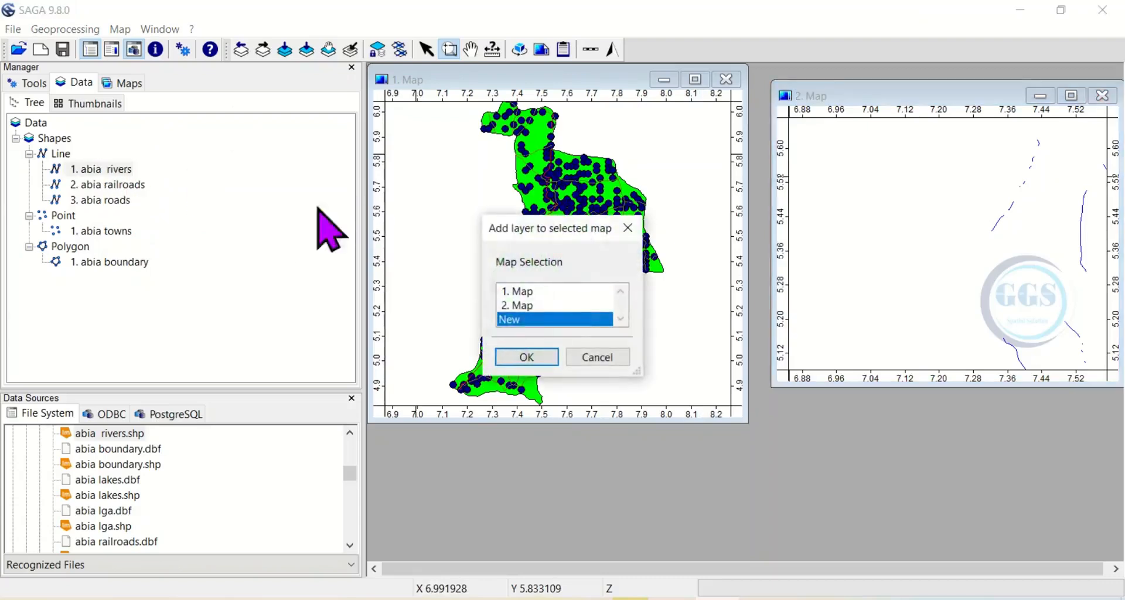
pyautogui.click(522, 293)
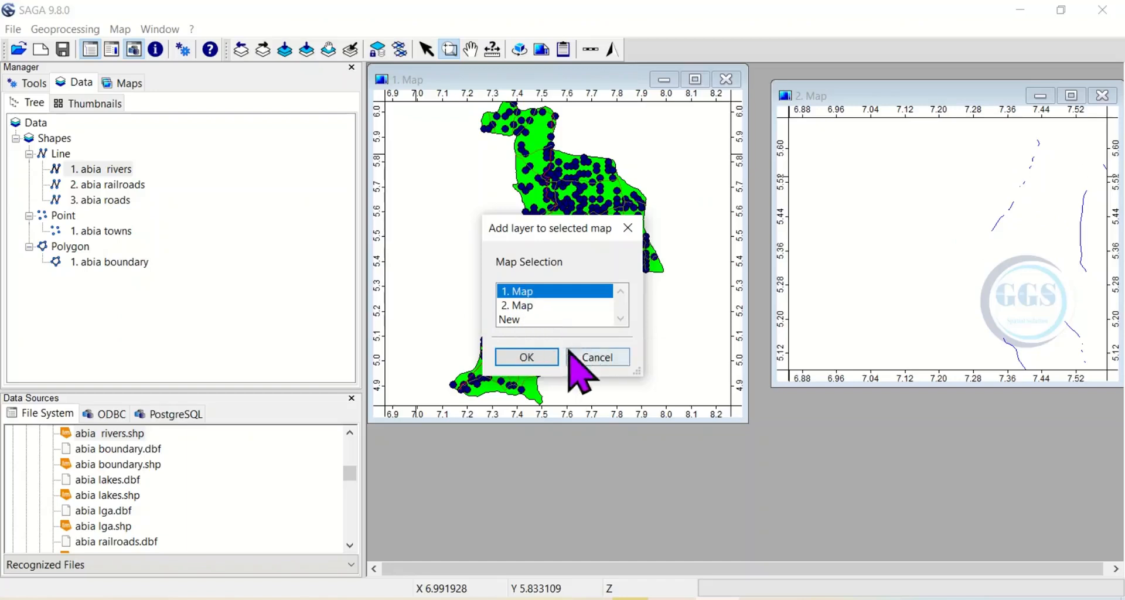
pyautogui.click(527, 357)
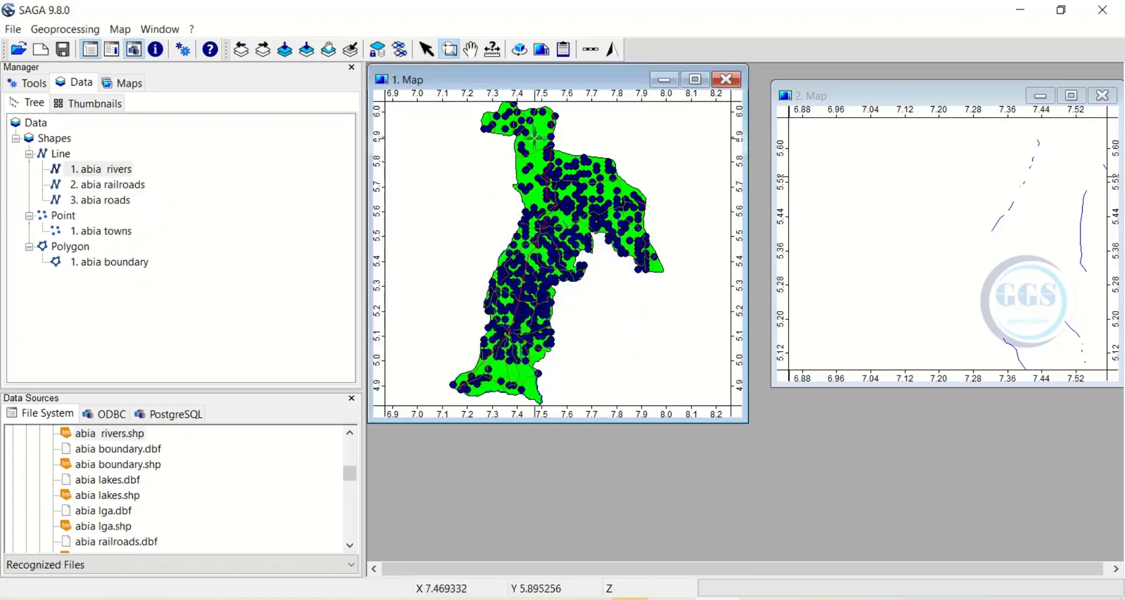